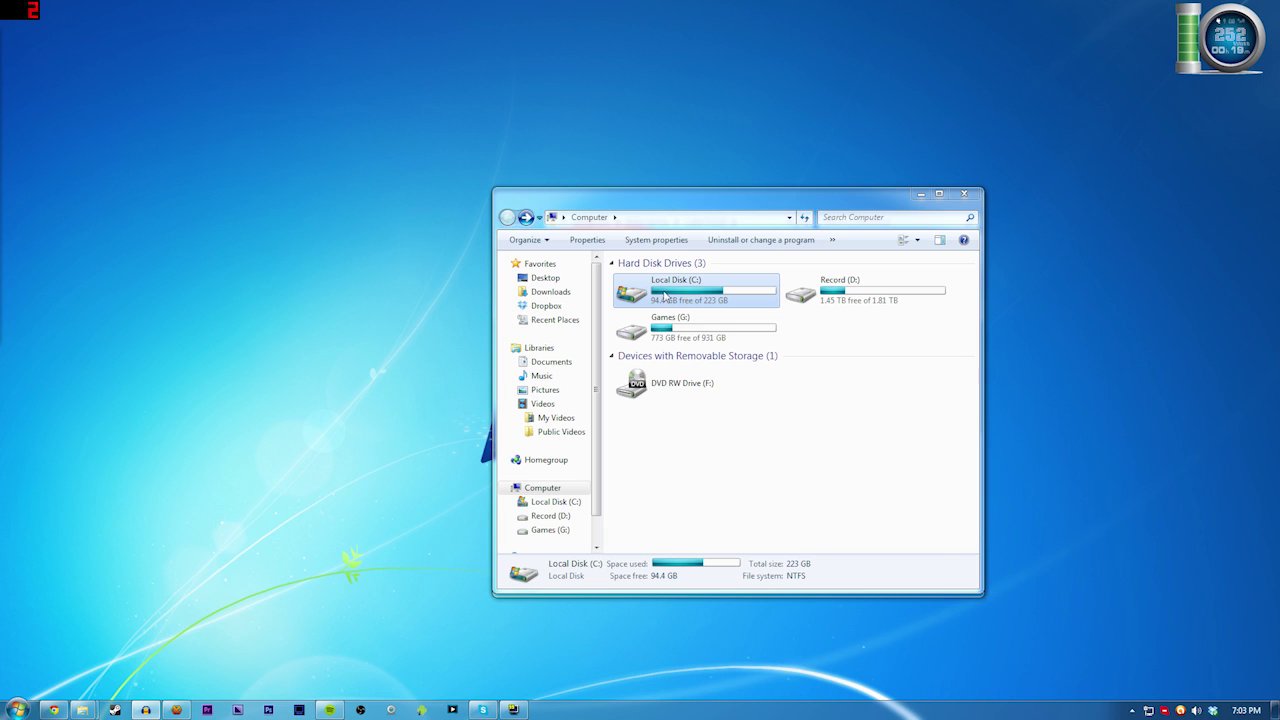
Step: Open the Cube World folder inside Program Files (x86) on Local Disk (C:)
double_click(688, 298)
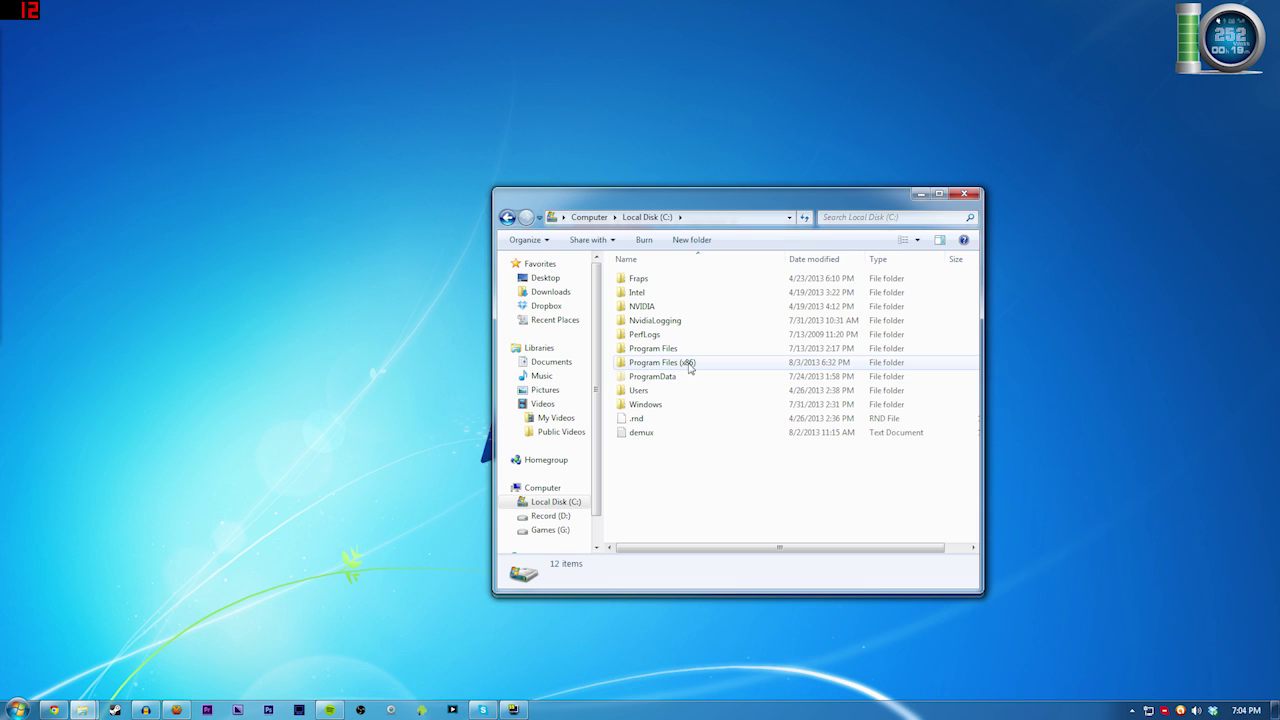
double_click(662, 362)
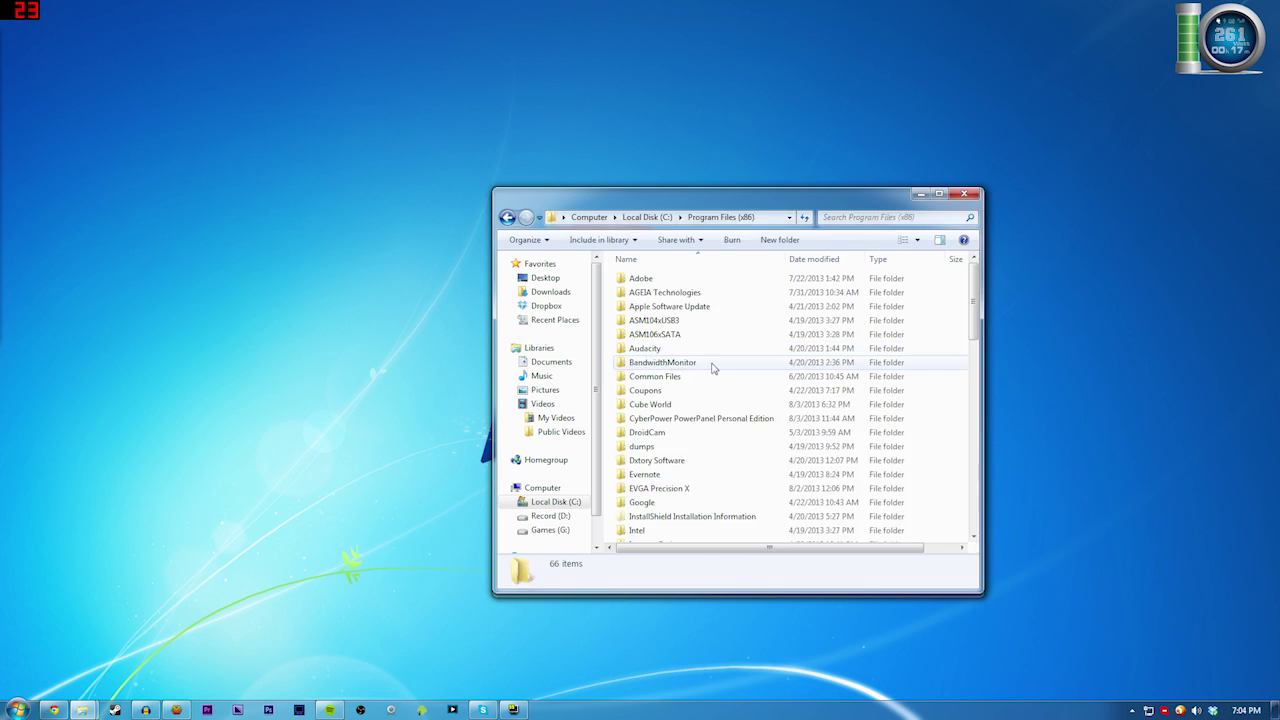
double_click(662, 407)
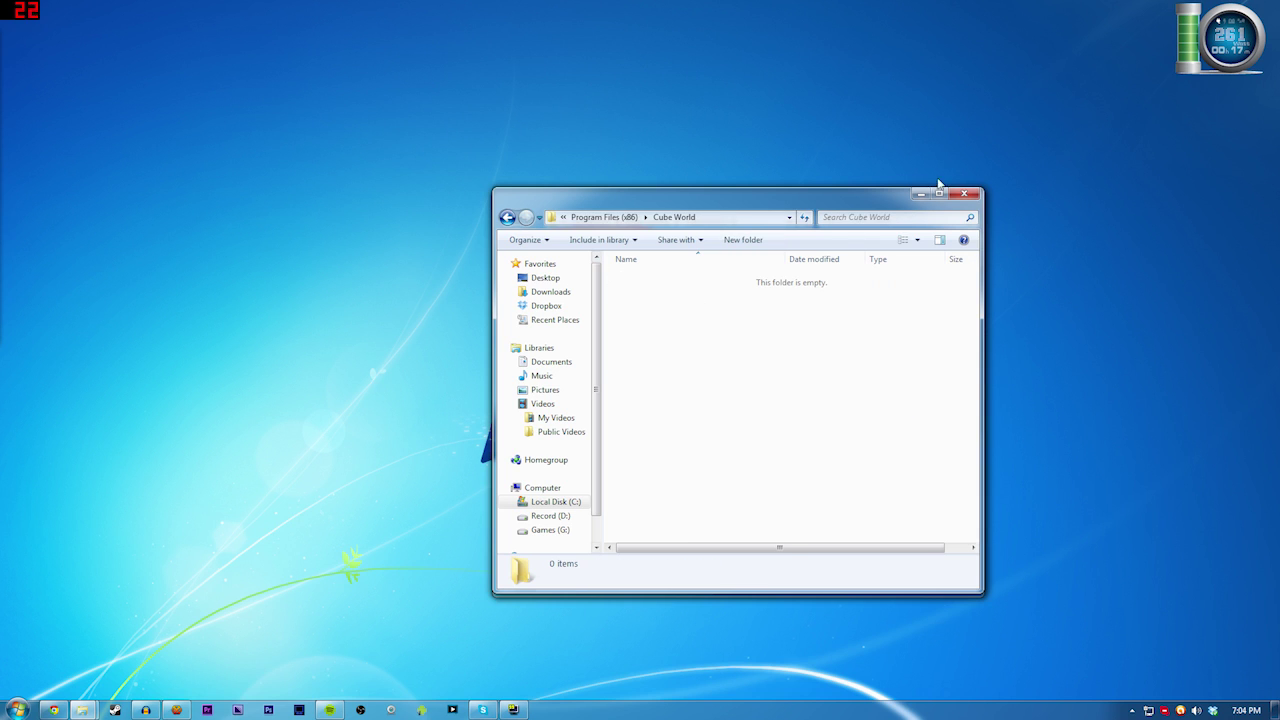
drag(893, 203, 893, 219)
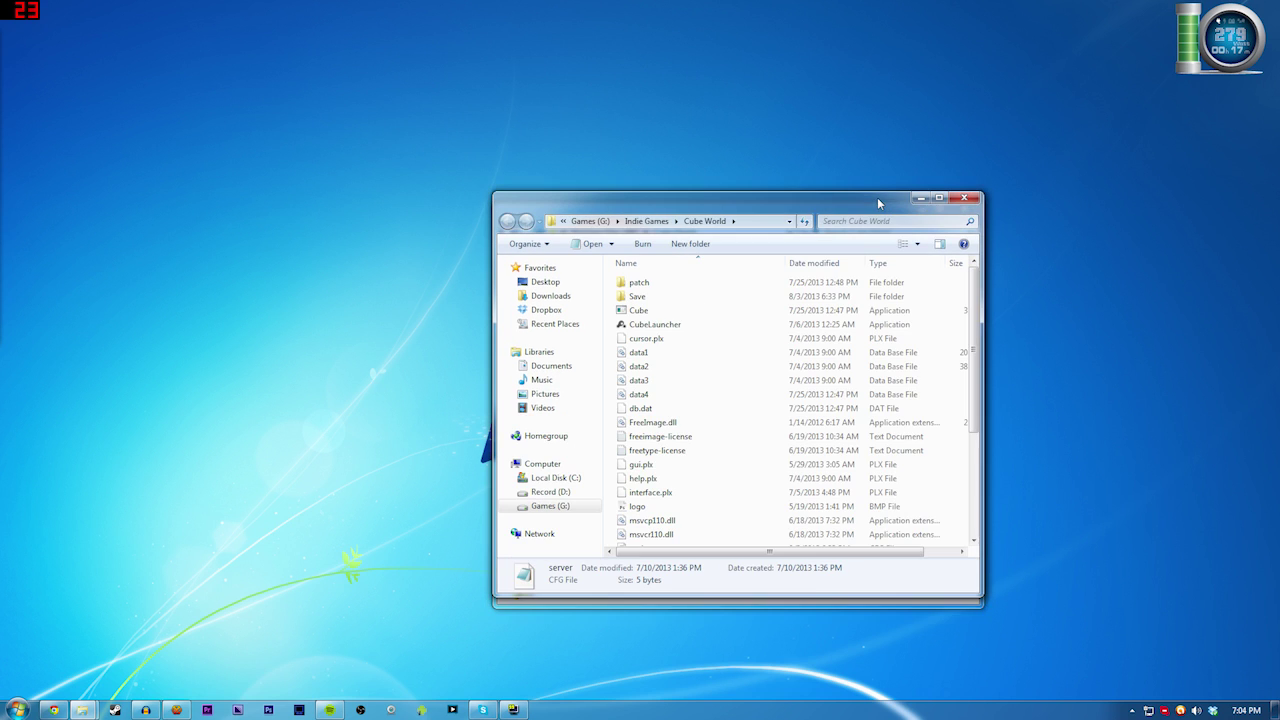
Step: Launch the Server application from the Cube World folder in Indie Games on the Games (G:) drive
drag(877, 197, 875, 206)
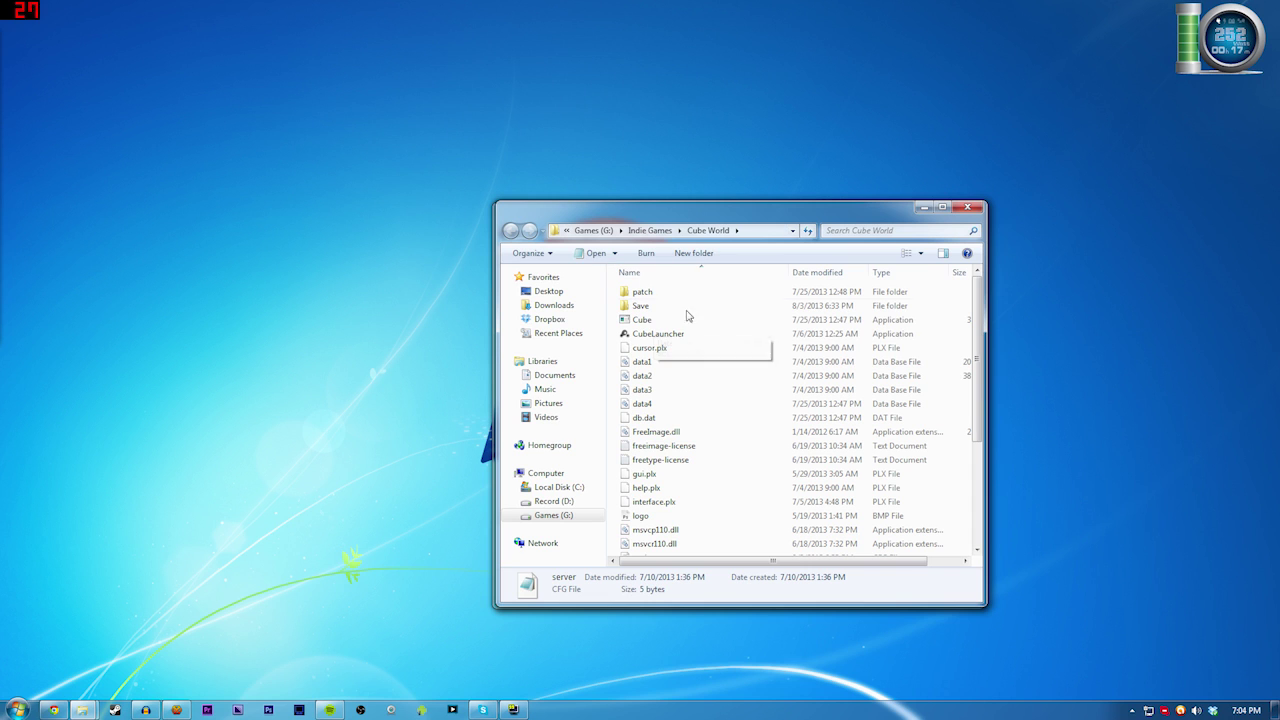
scroll(743, 445, down, 4)
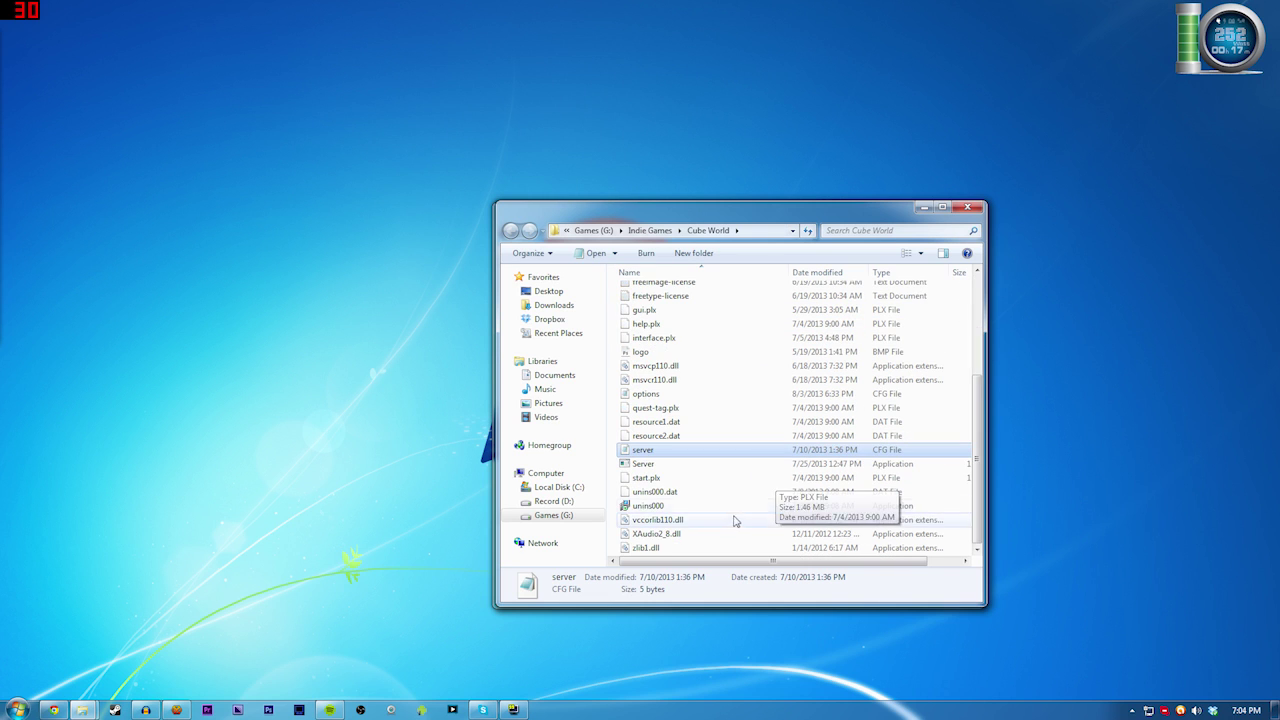
click(642, 465)
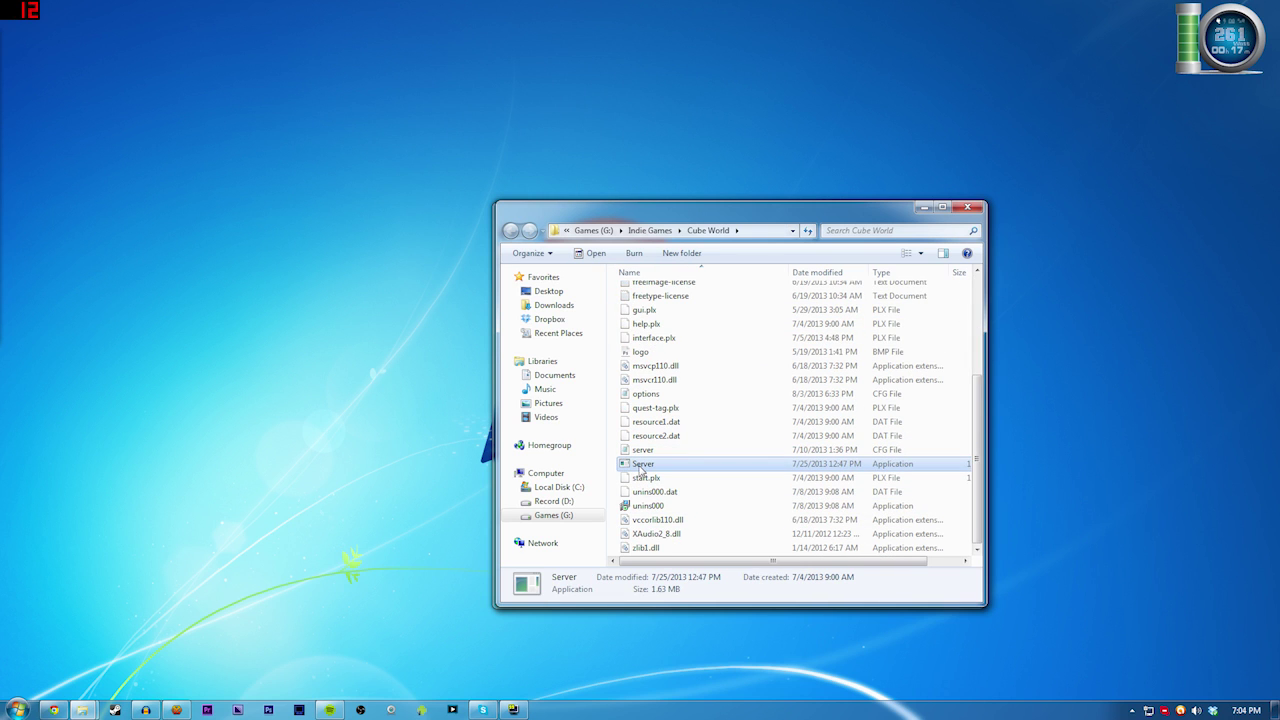
double_click(641, 466)
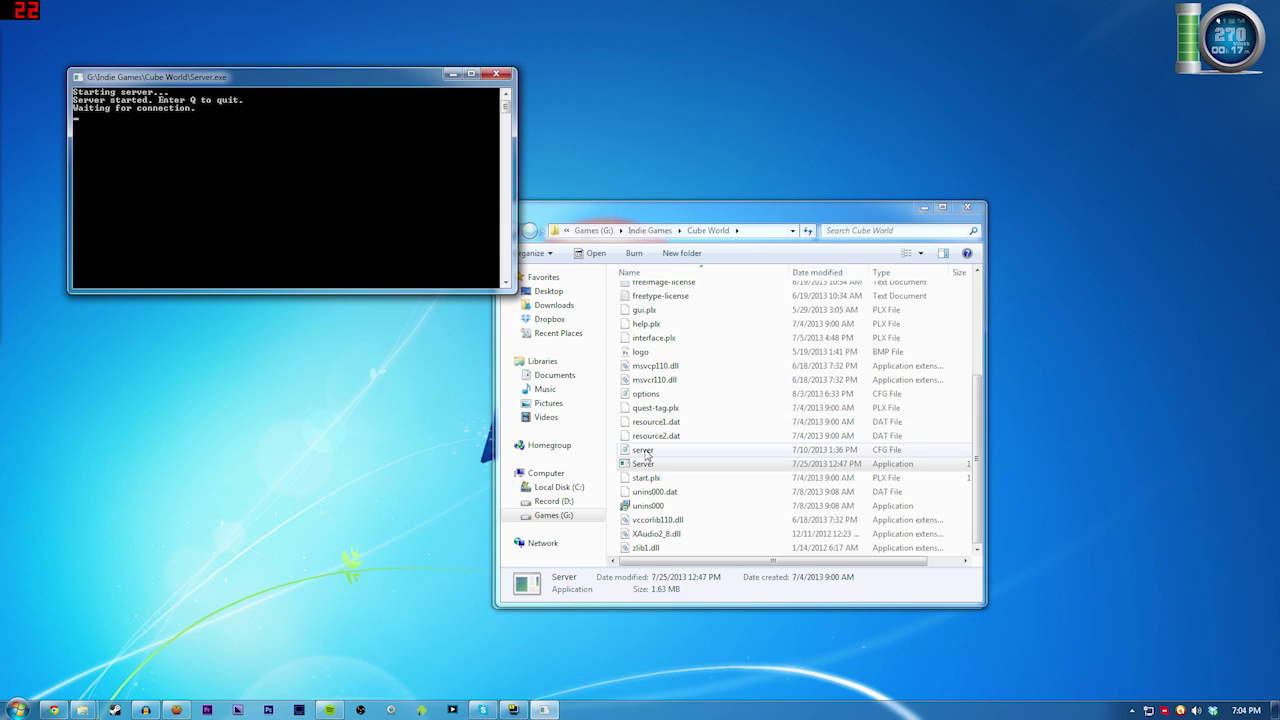
Step: Open the server CFG file in Notepad and place its window beside the server console
click(645, 453)
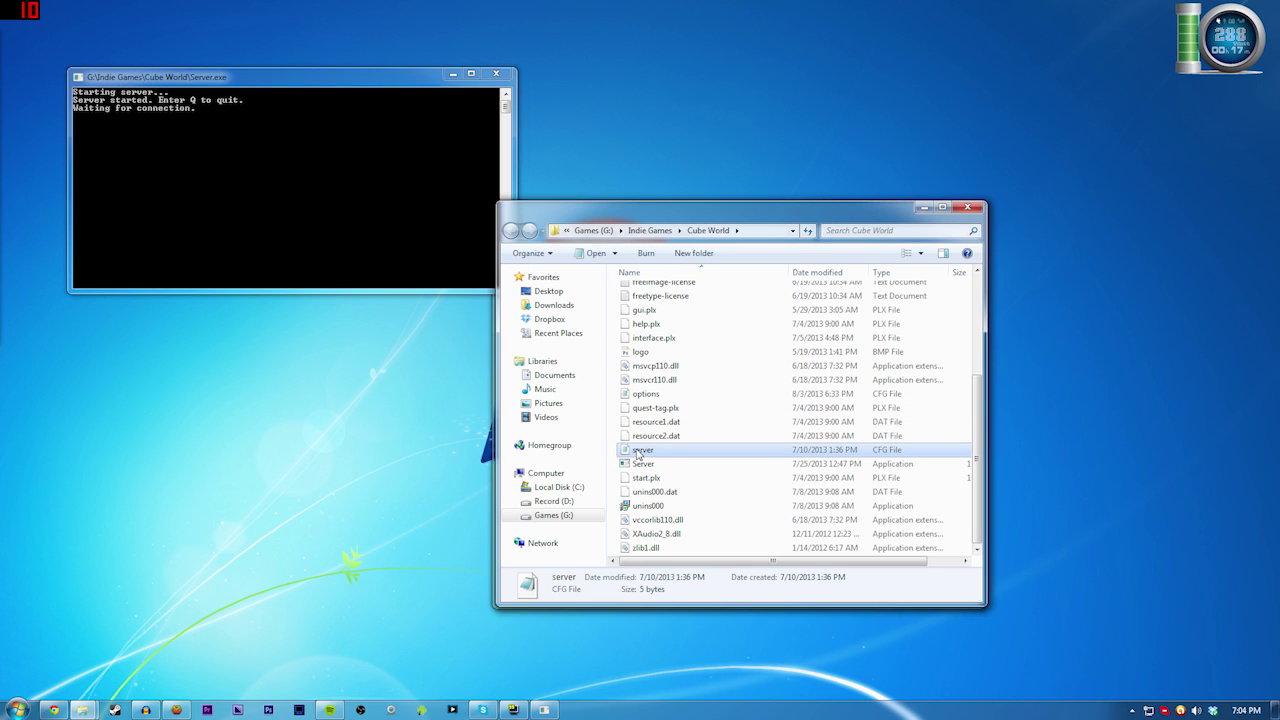
double_click(640, 453)
drag(226, 170, 632, 122)
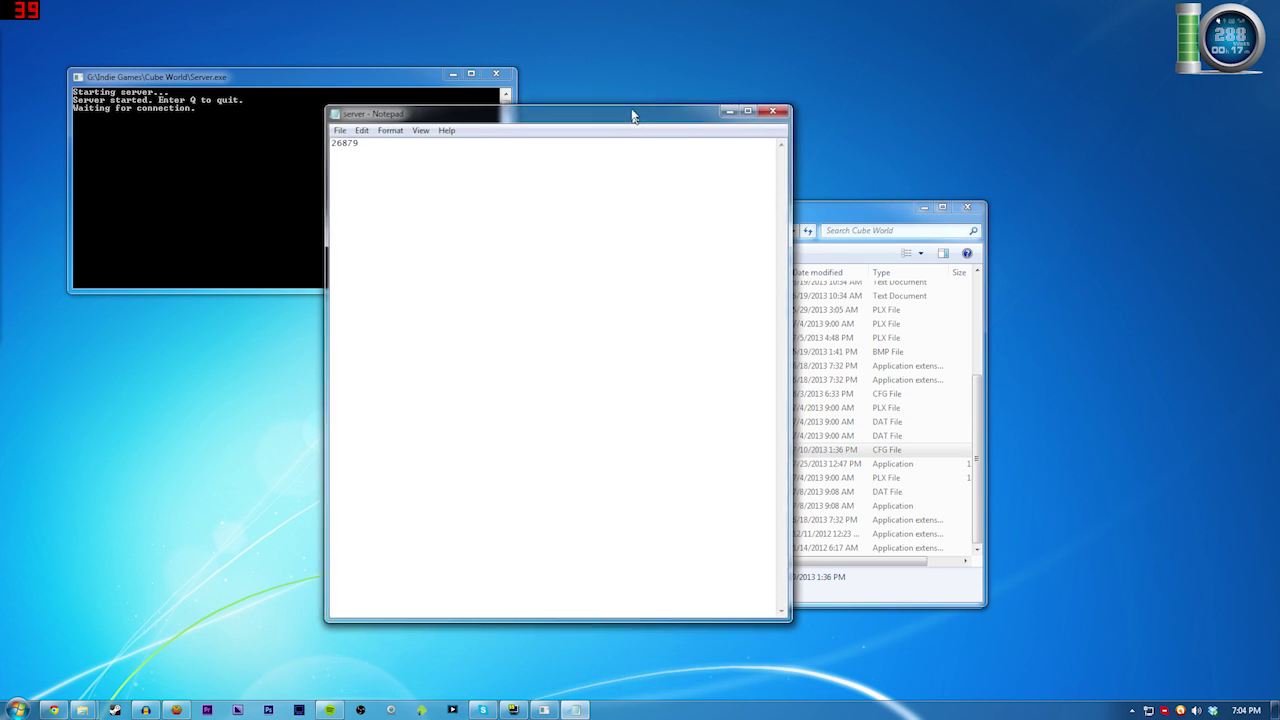
drag(433, 125, 511, 141)
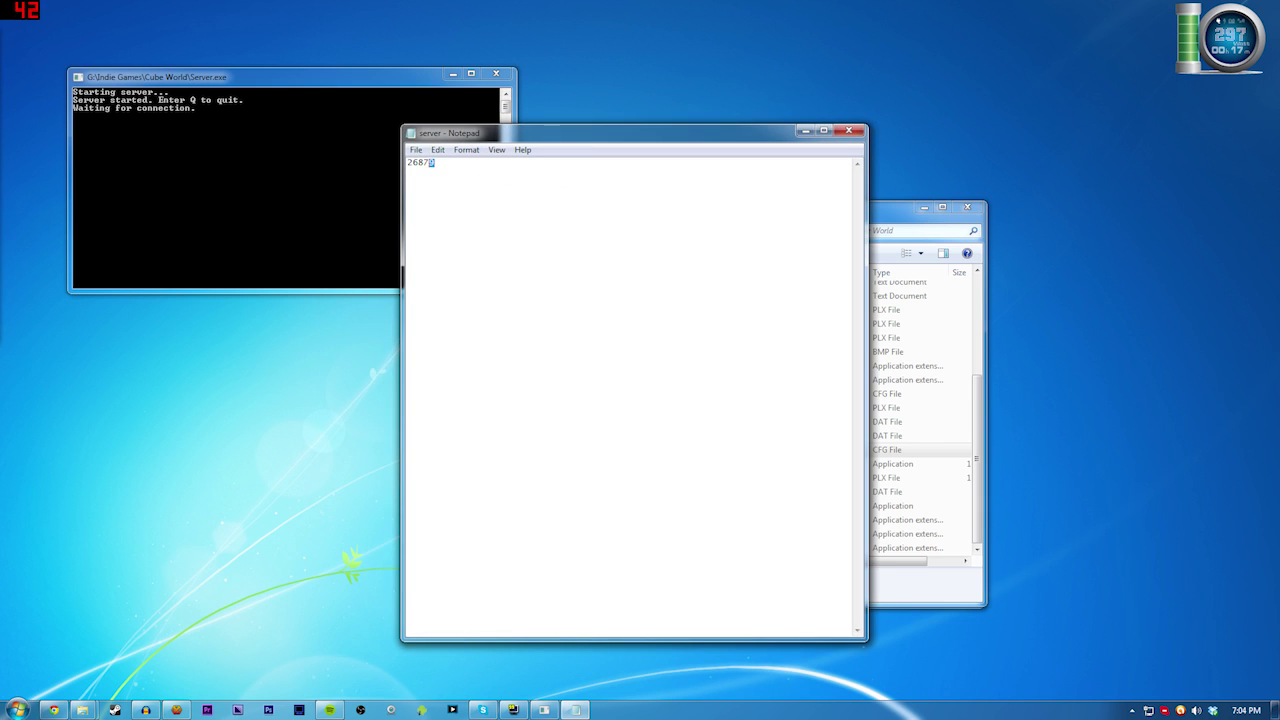
Step: Highlight the world seed number in the server configuration file, then close the file without changing it
double_click(422, 162)
click(434, 162)
double_click(422, 162)
click(434, 162)
drag(771, 135, 853, 121)
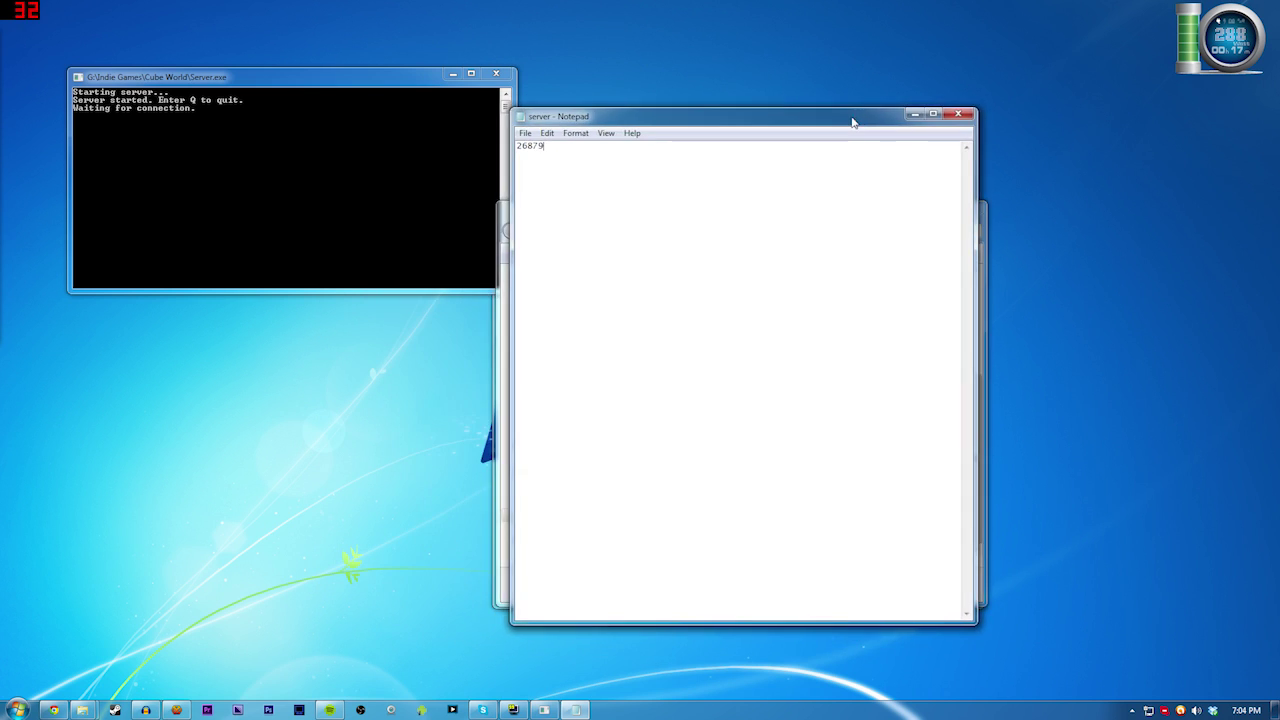
key(shift+Left)
key(shift+Left)
click(966, 116)
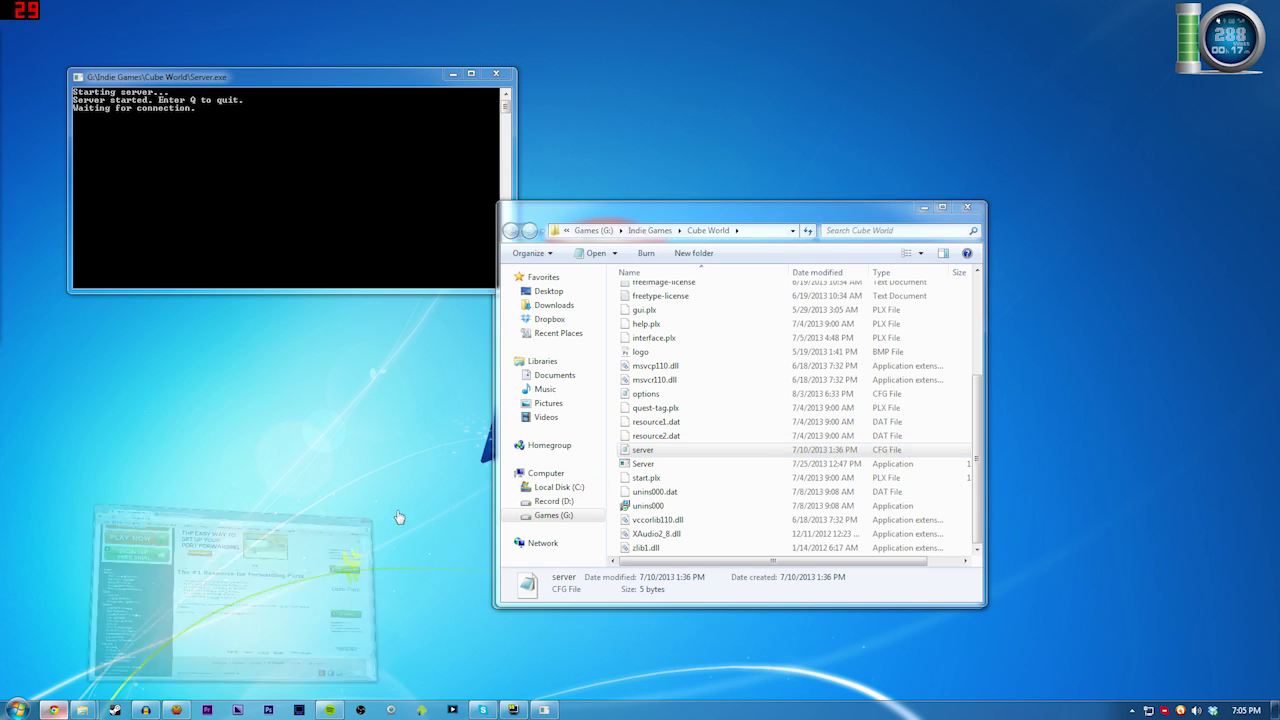
Step: Switch to Chrome to show the portforward.com page, then view the LogMeIn Hamachi download page
click(55, 708)
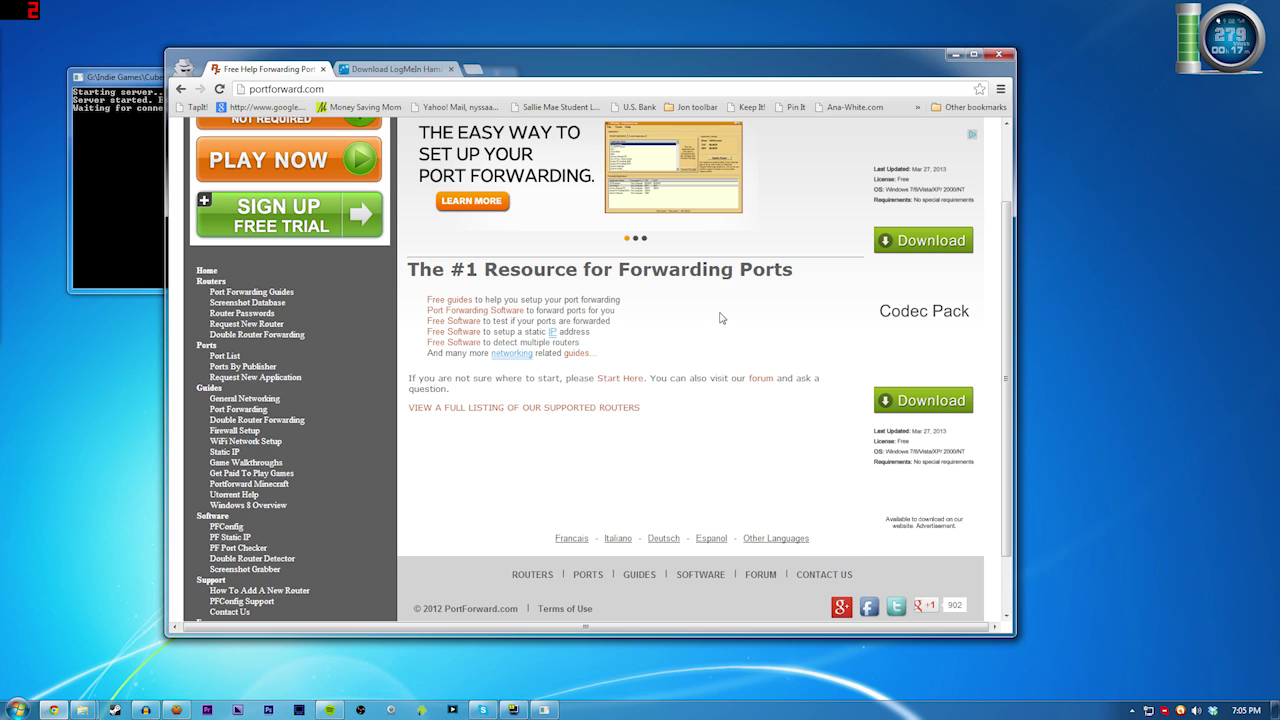
click(420, 69)
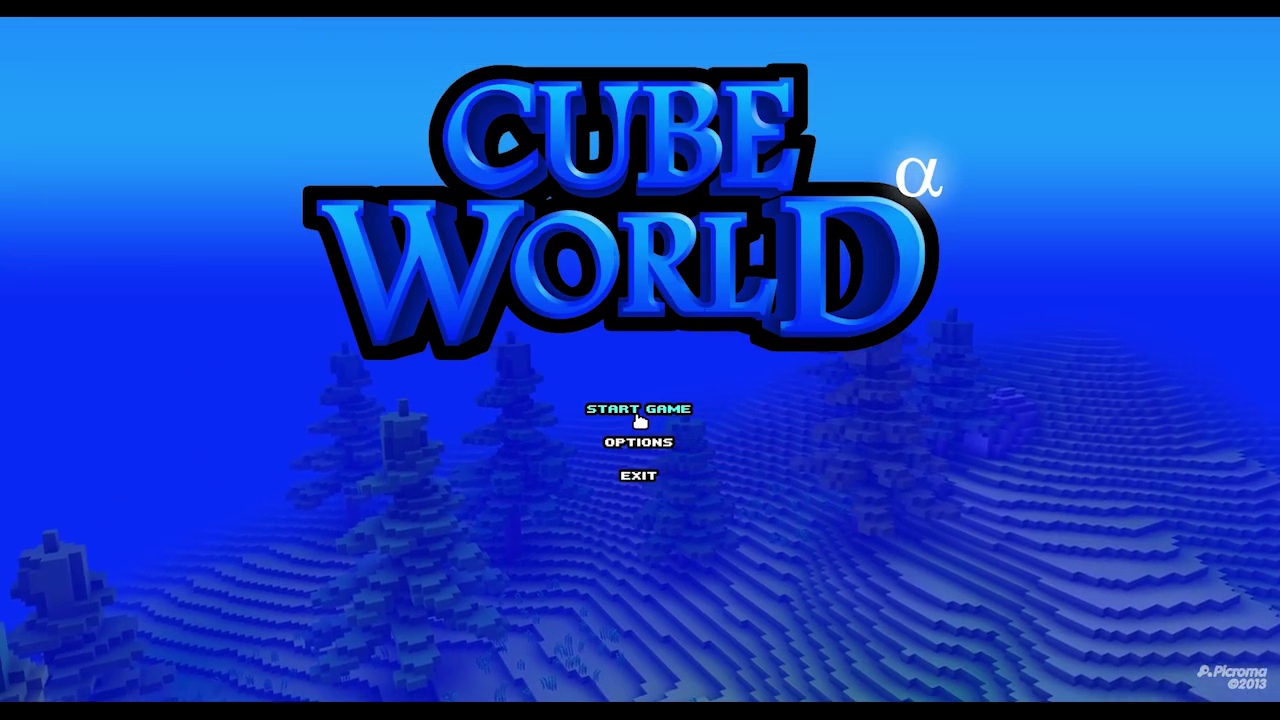
Step: Start the game in Cube World, choose a character, show the multiplayer worlds and open the server connection screen
click(638, 412)
click(735, 400)
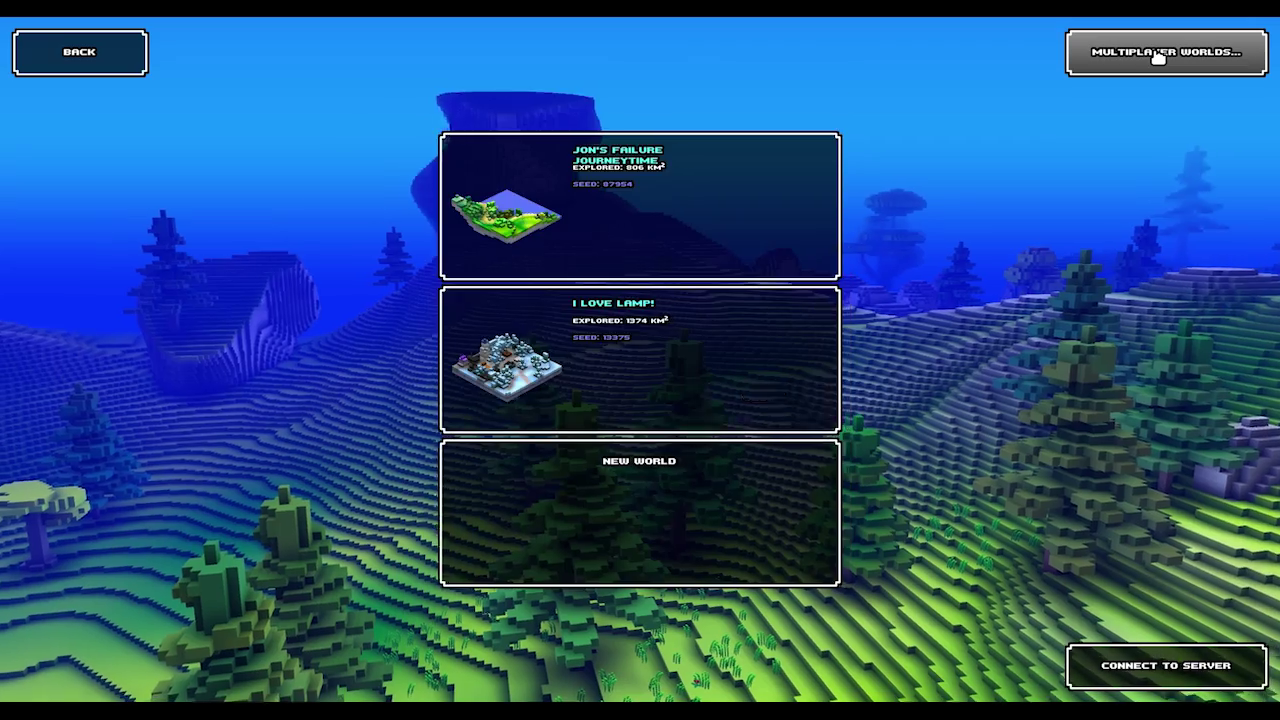
click(1155, 56)
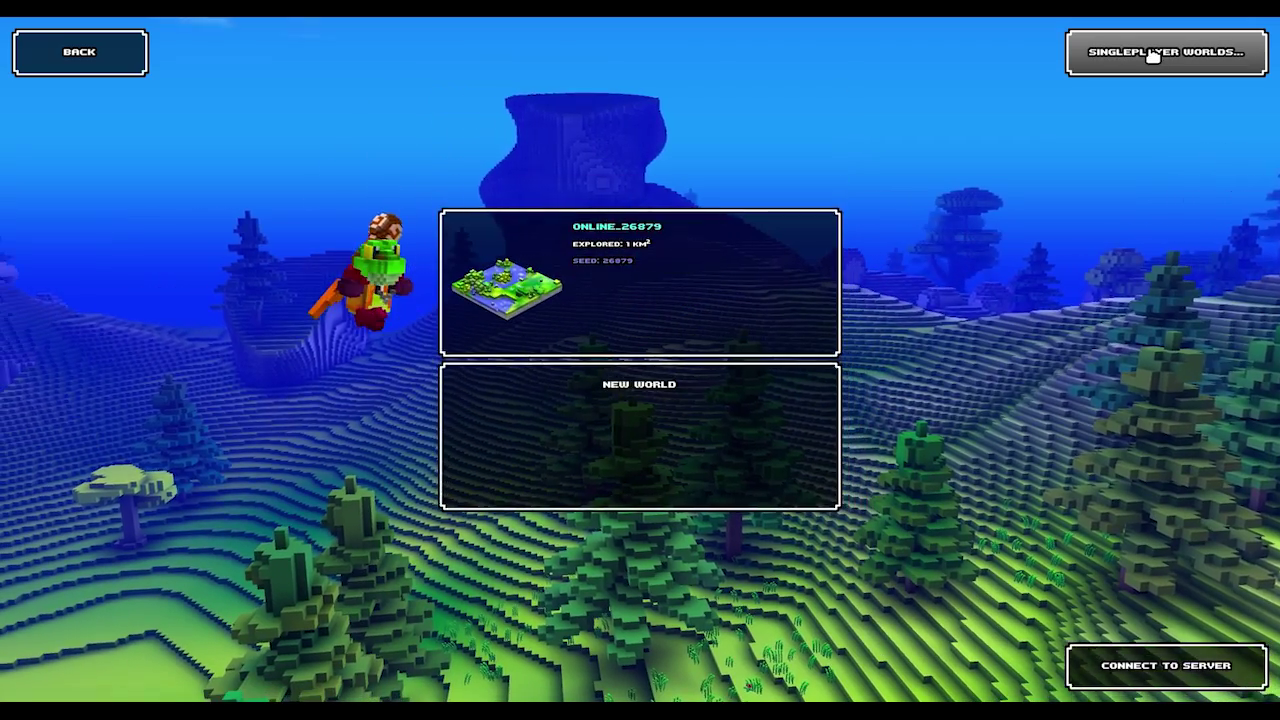
click(1153, 56)
click(1130, 50)
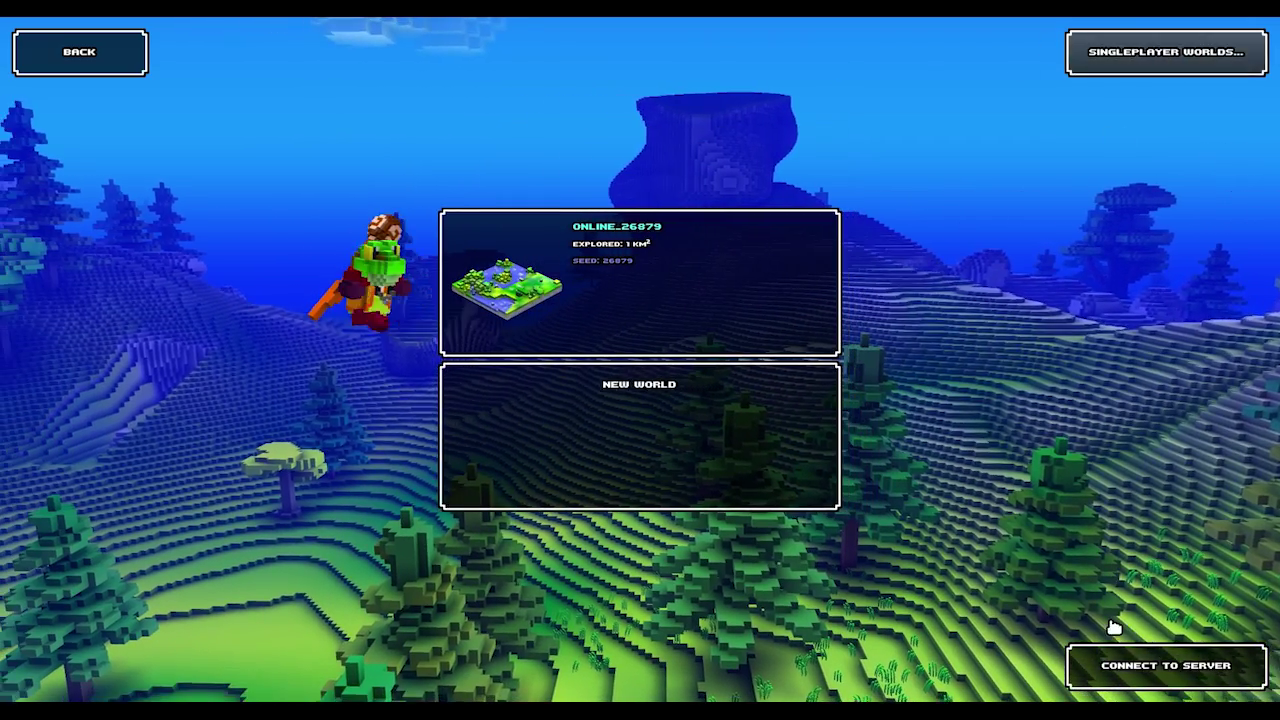
click(1125, 662)
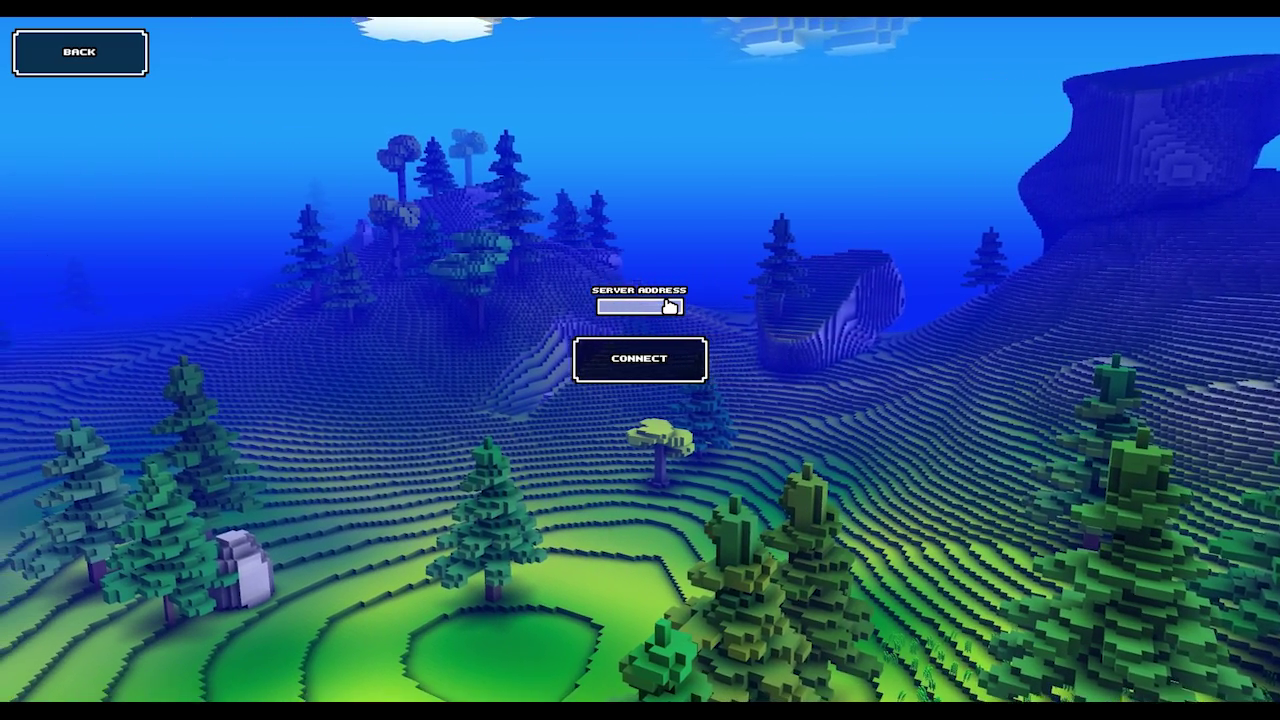
text(125.)
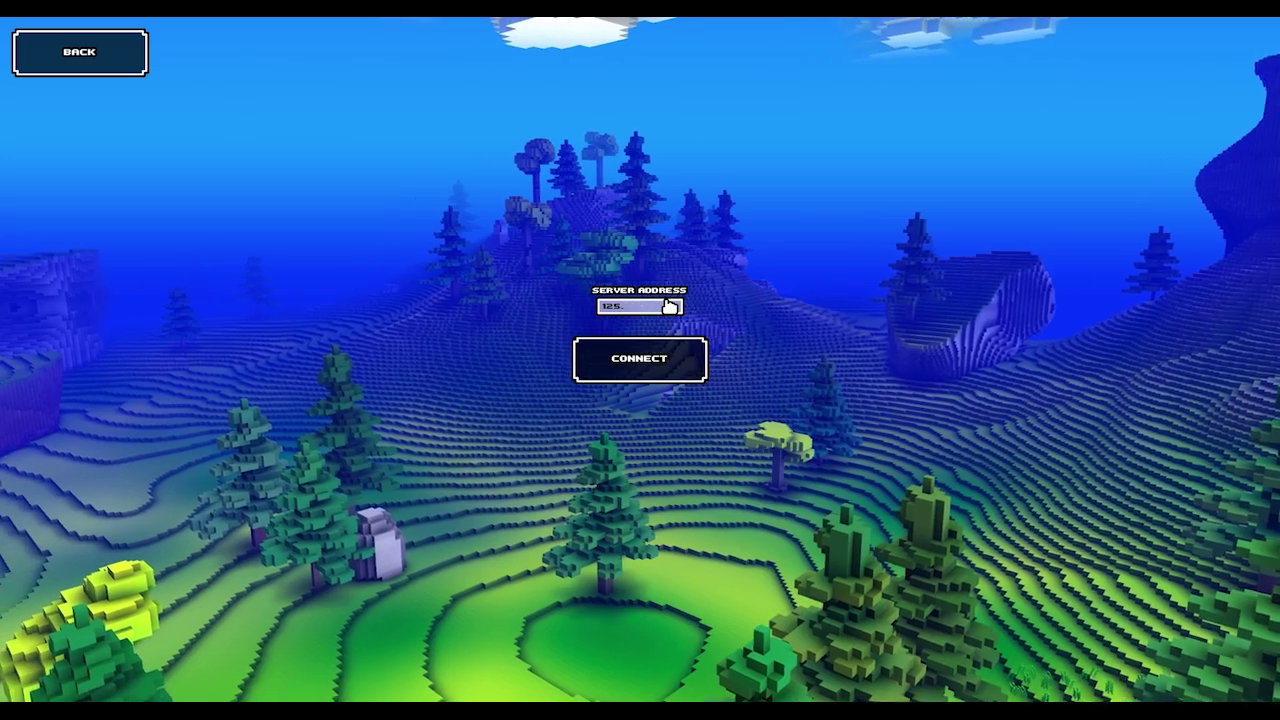
key(BackSpace)
key(BackSpace)
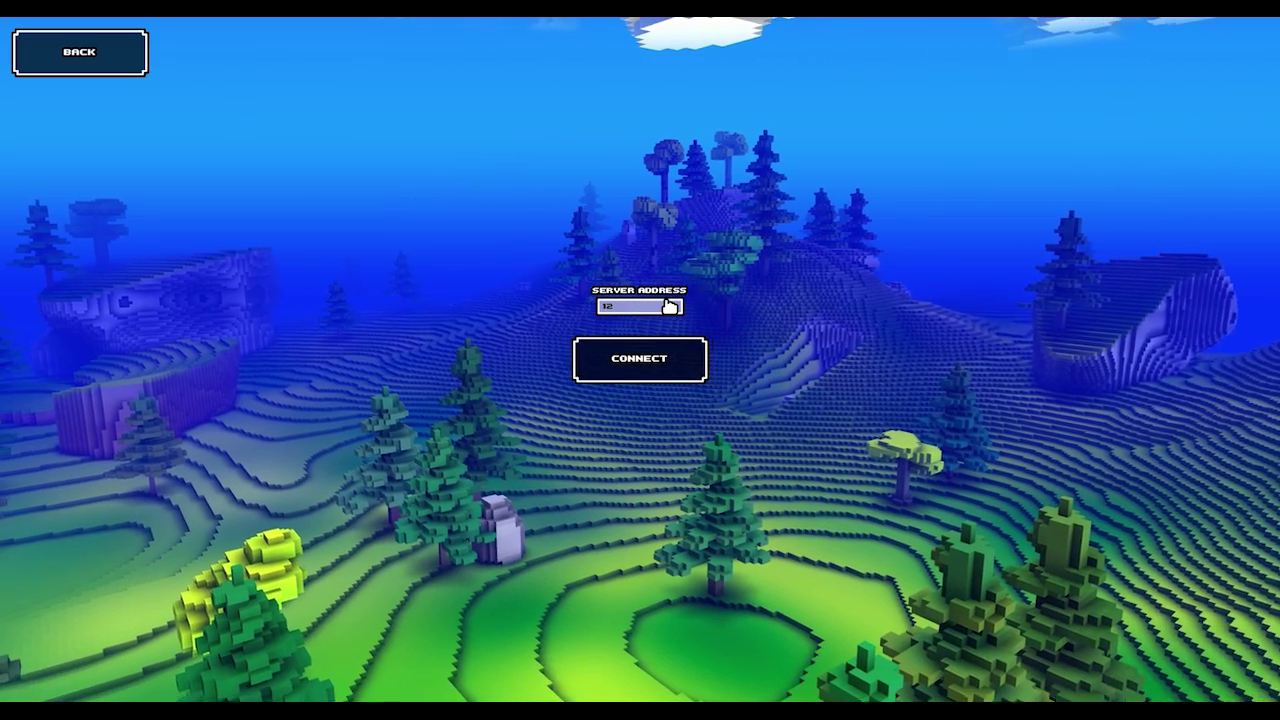
text(7)
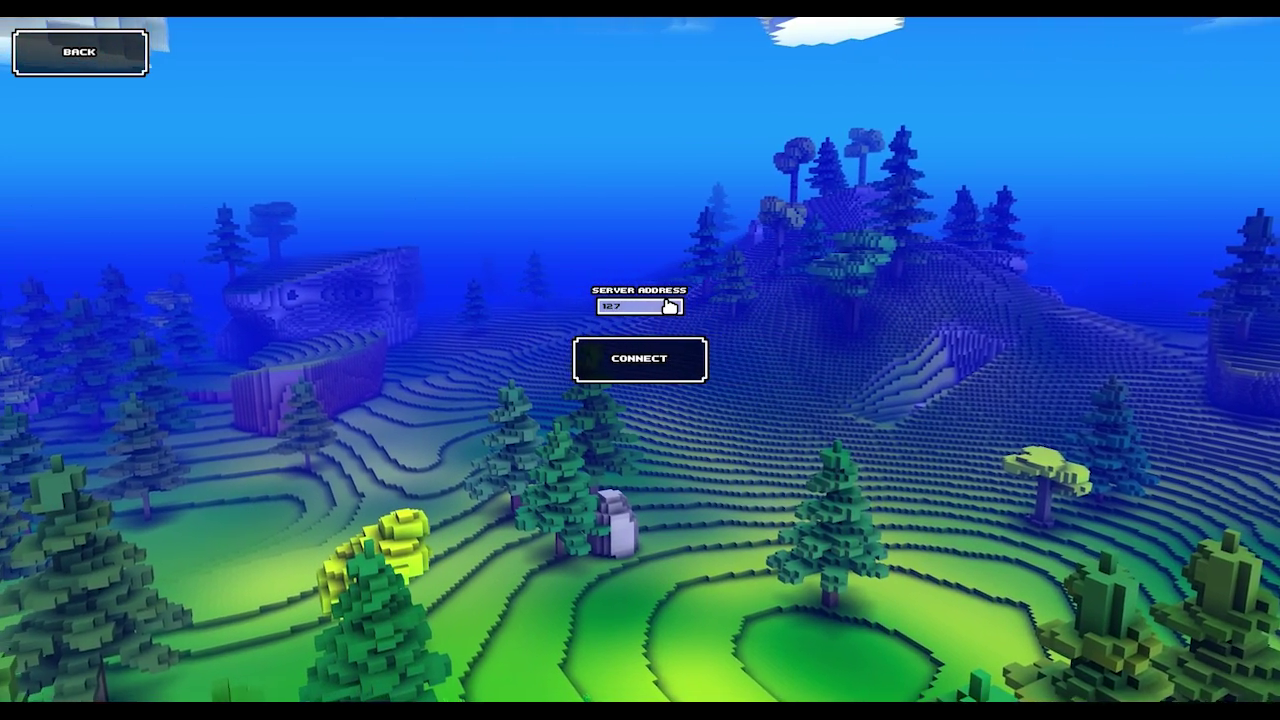
text(.0.0.)
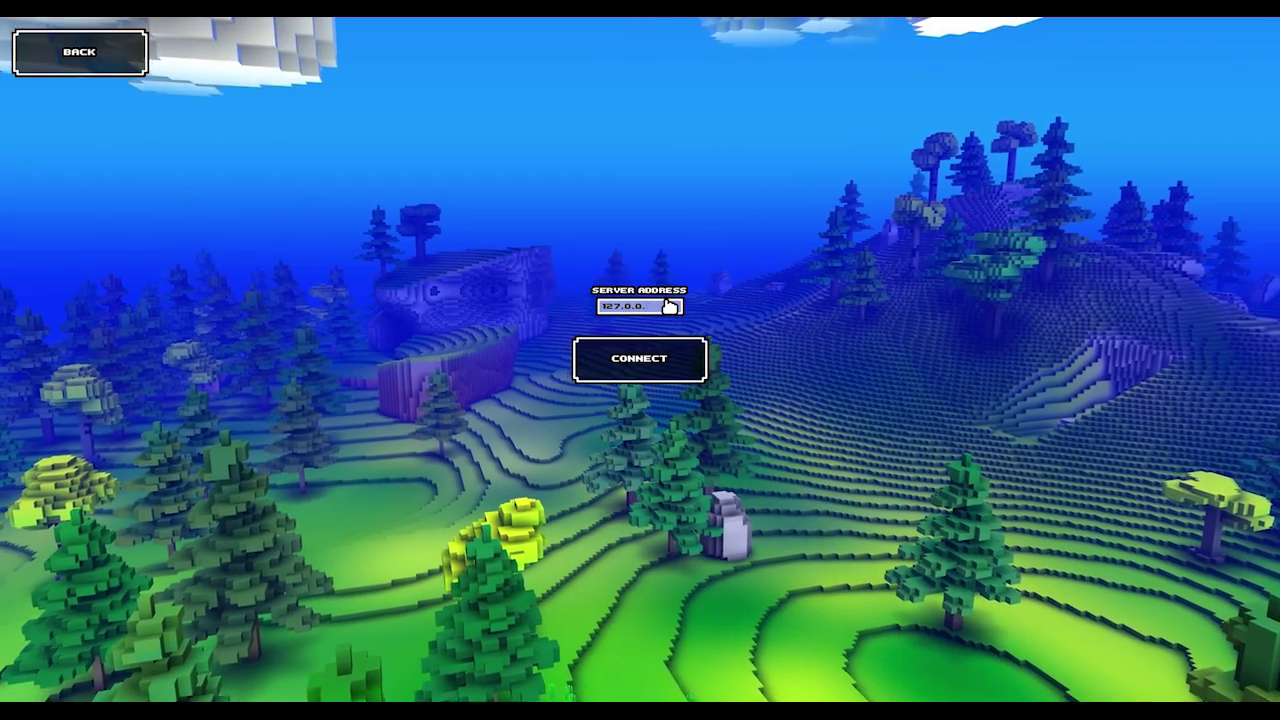
key(BackSpace)
key(BackSpace)
key(BackSpace)
key(BackSpace)
key(BackSpace)
key(BackSpace)
key(BackSpace)
key(BackSpace)
Step: Enter localhost as the server address
text(localh)
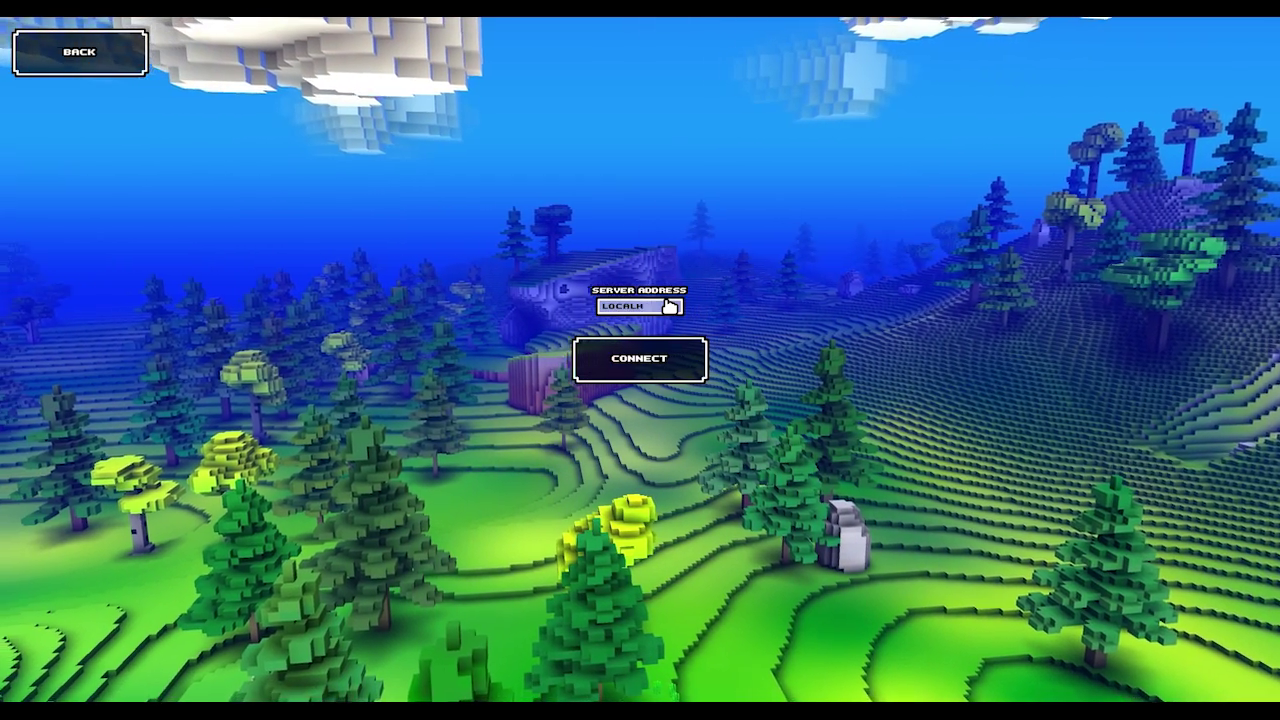
text(ost)
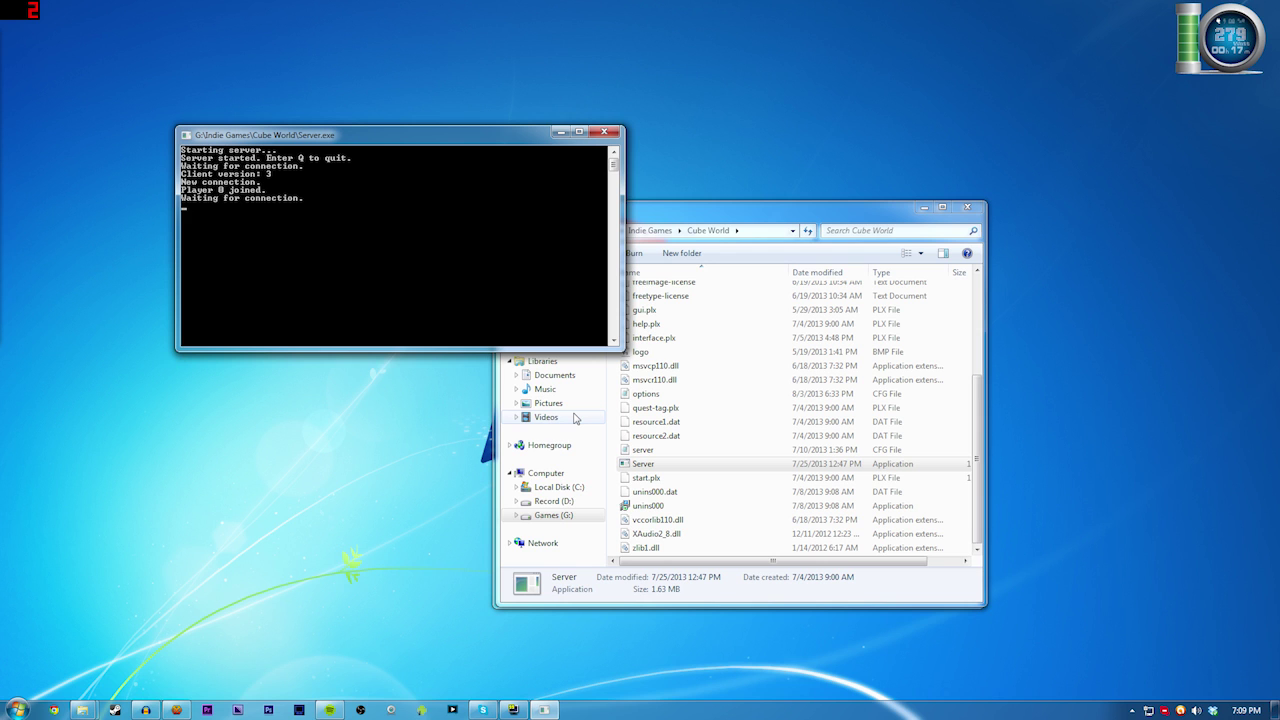
drag(758, 220, 766, 218)
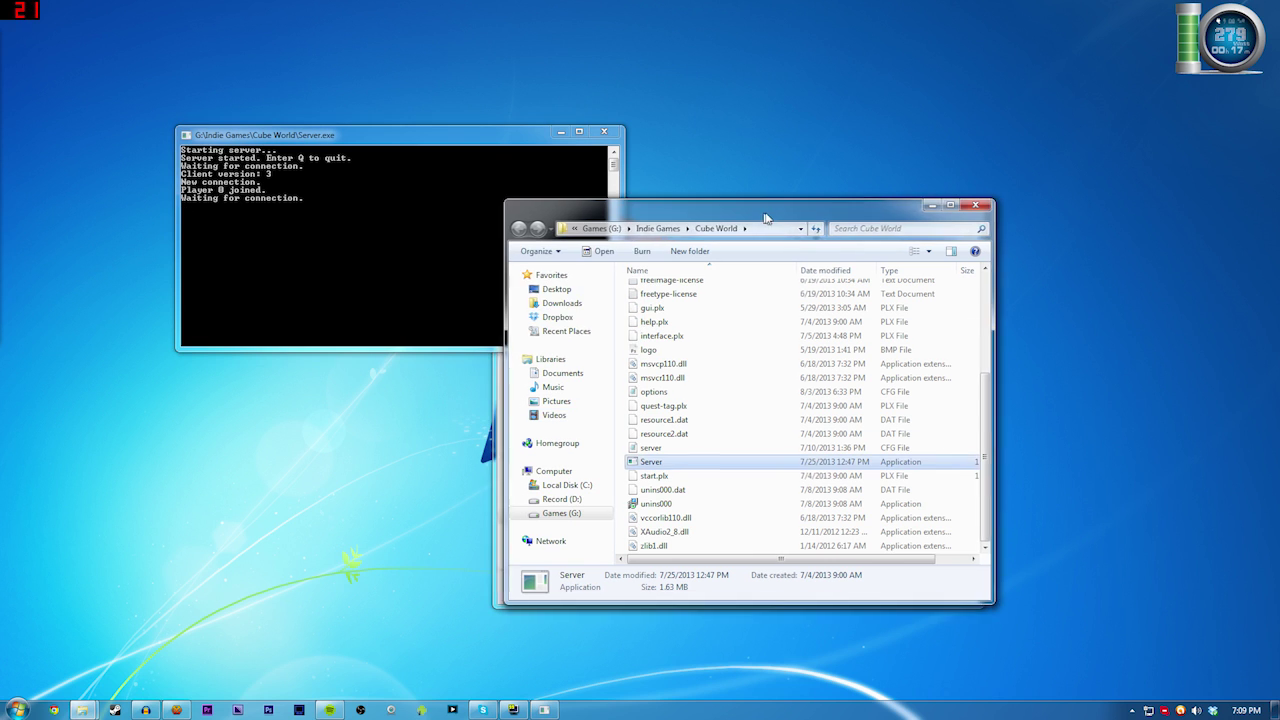
key(ctrl+n)
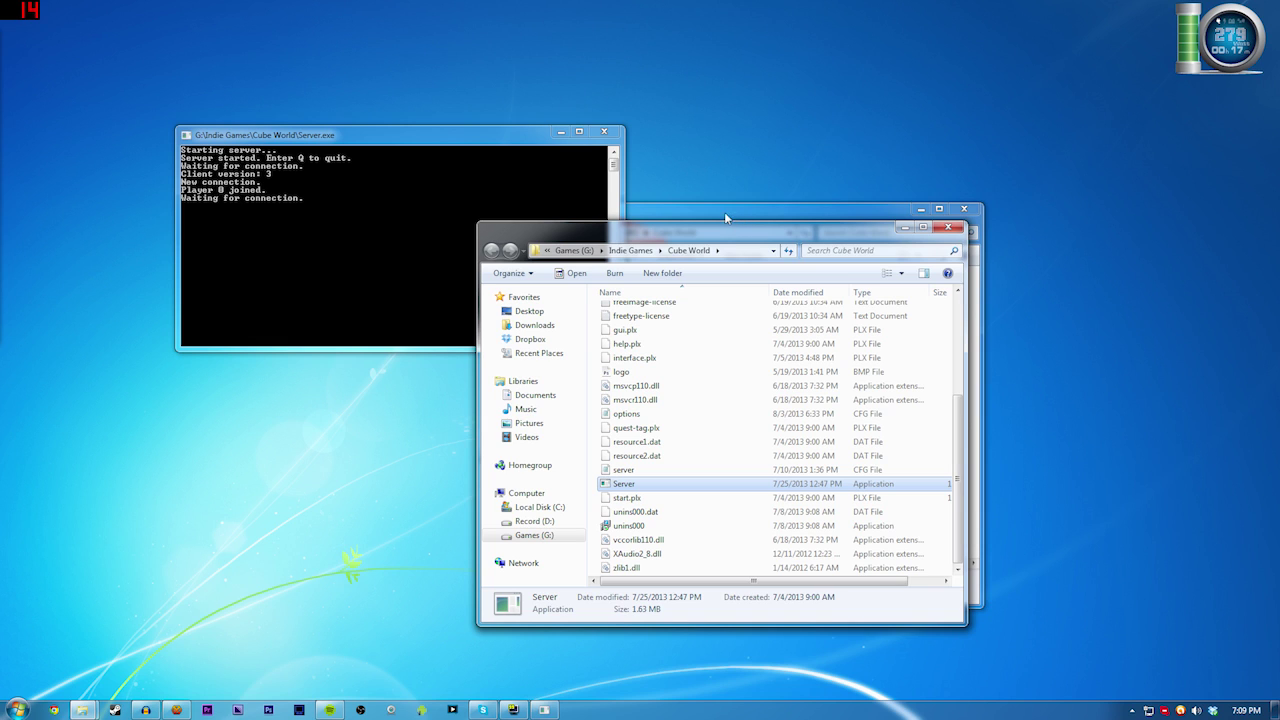
drag(675, 220, 675, 198)
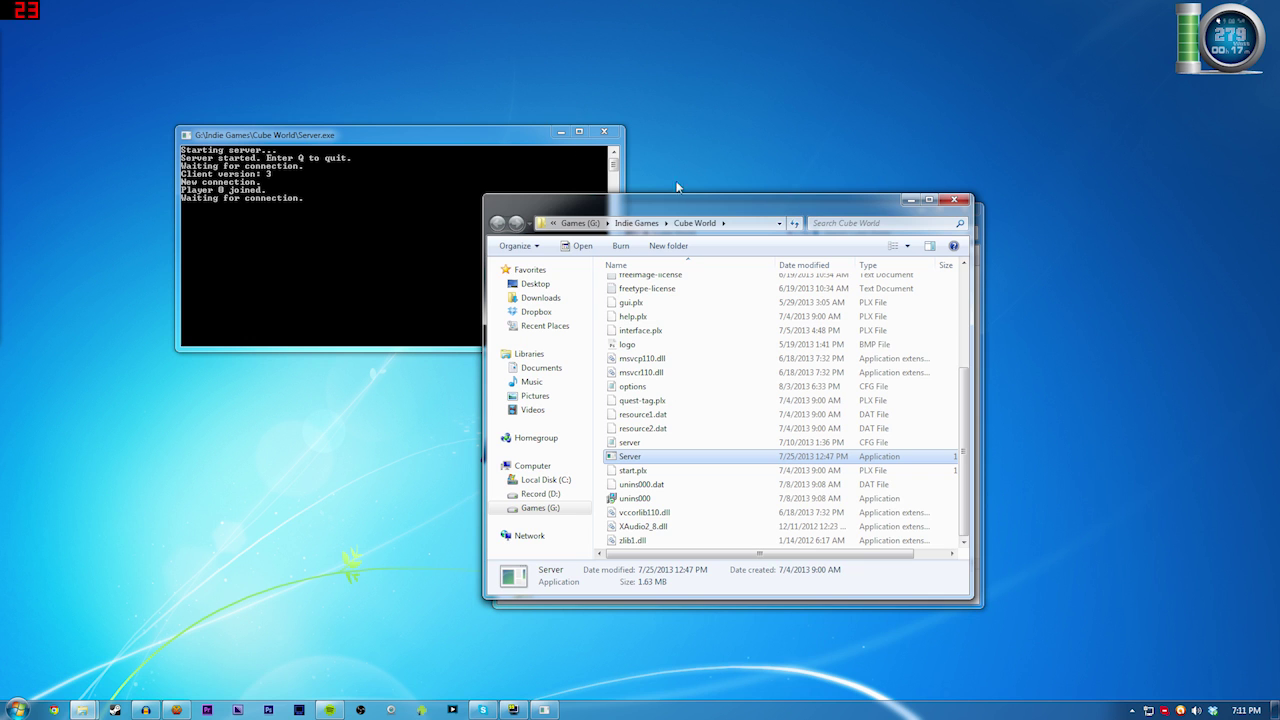
drag(698, 196, 709, 234)
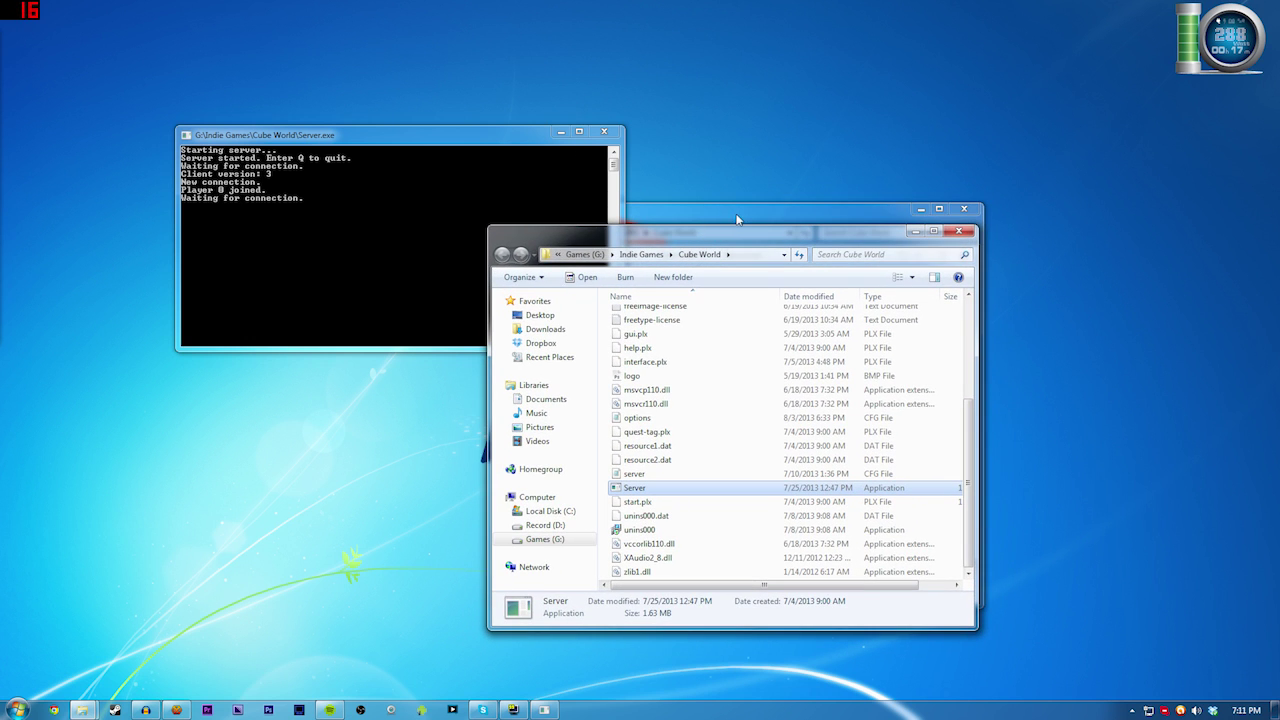
click(734, 214)
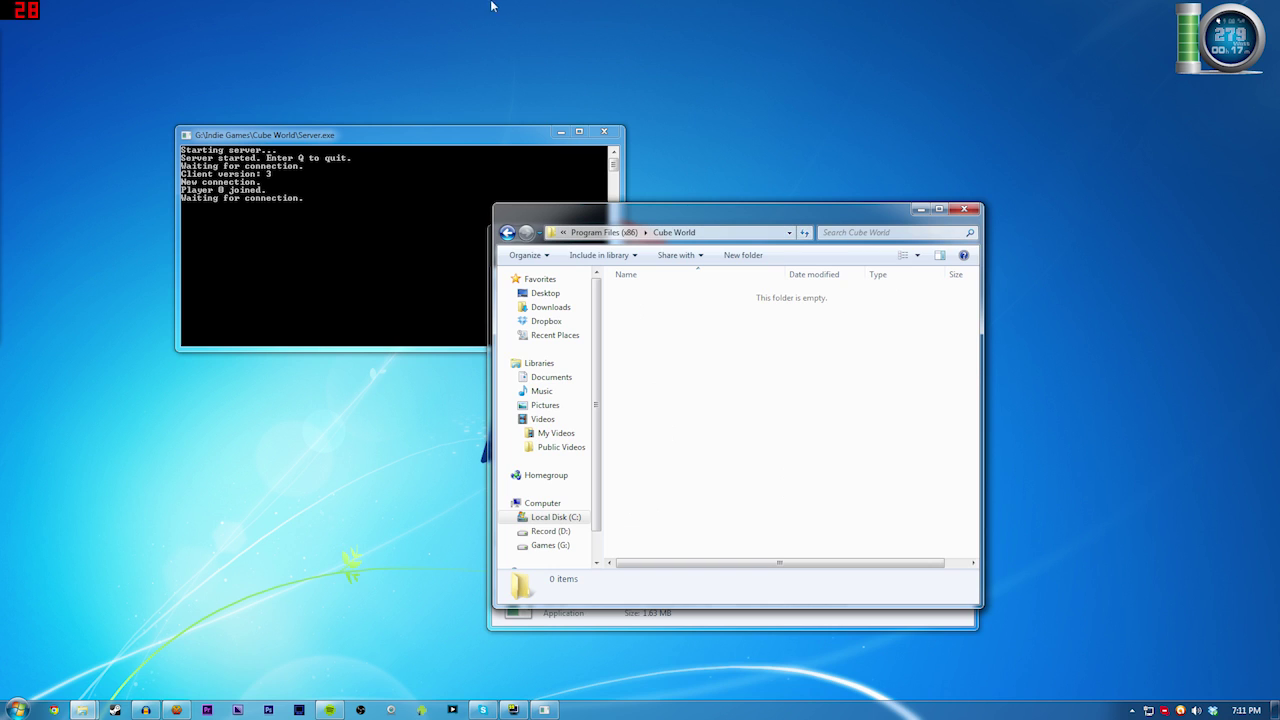